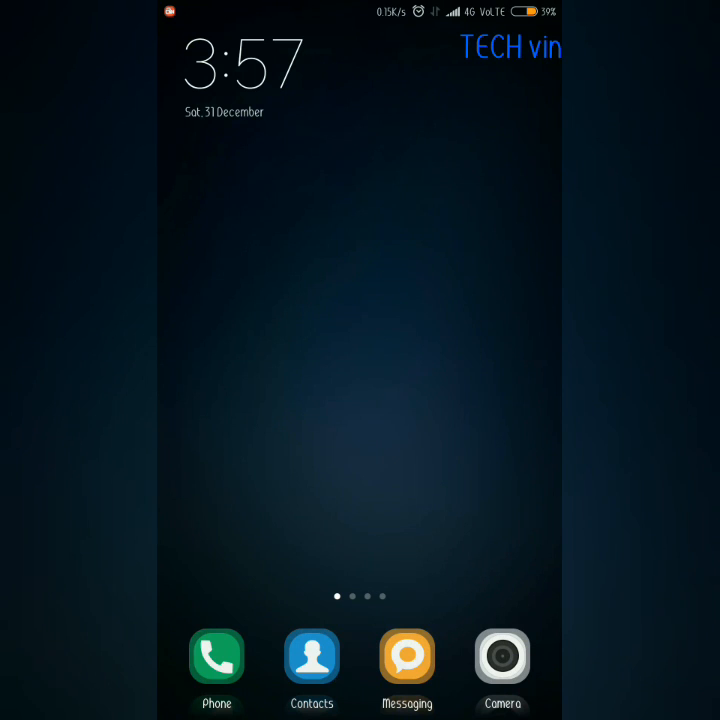
Navigate from the home screen into Settings > Display > Colors & contrast.
left_click_drag(460, 360, 240, 360)
left_click(198, 35)
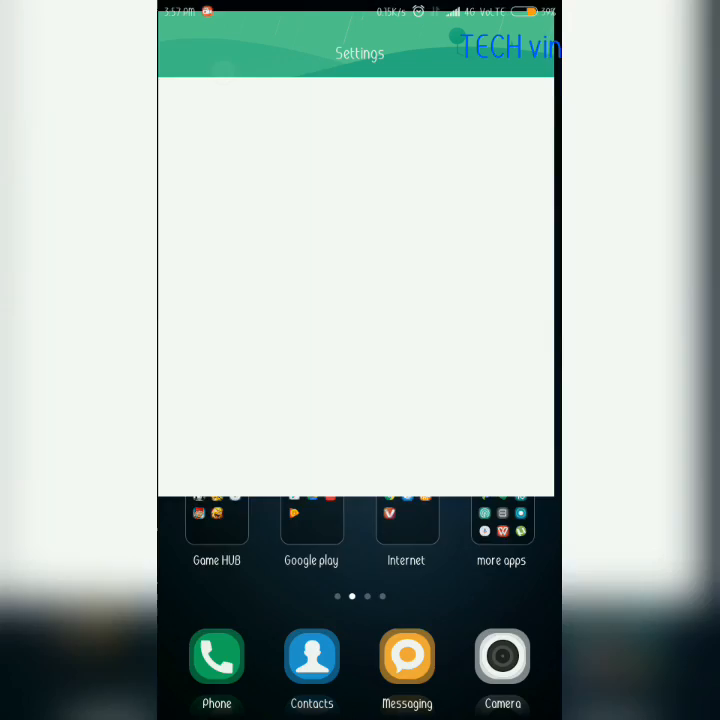
scroll(360, 400, "down", 5)
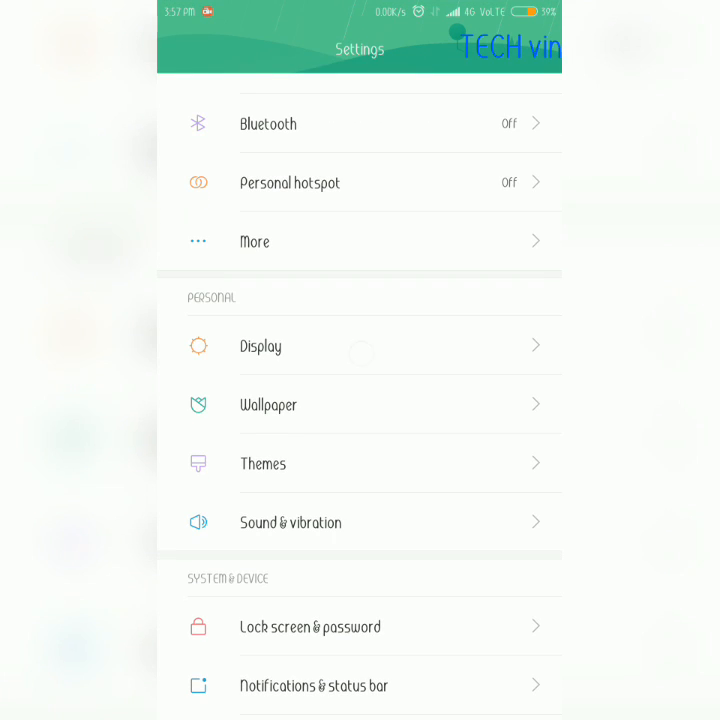
left_click(260, 290)
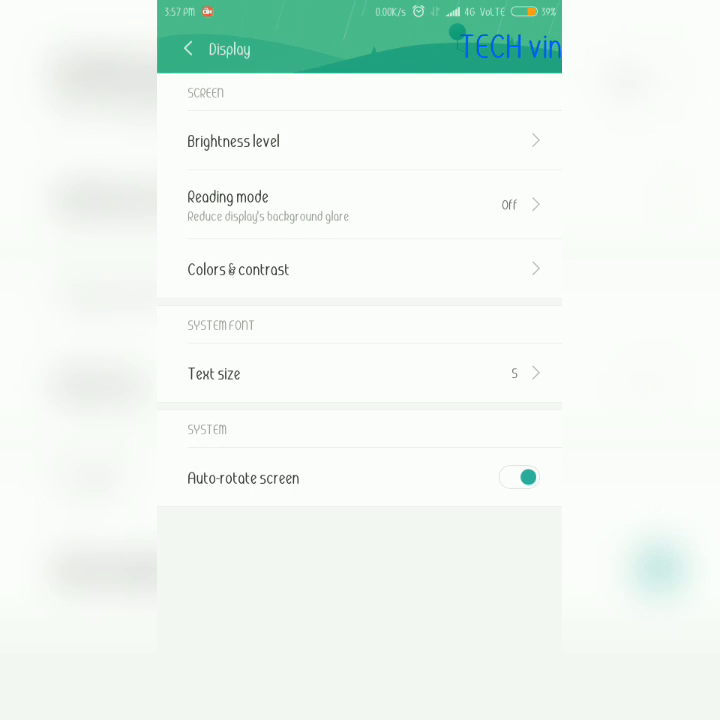
left_click(272, 276)
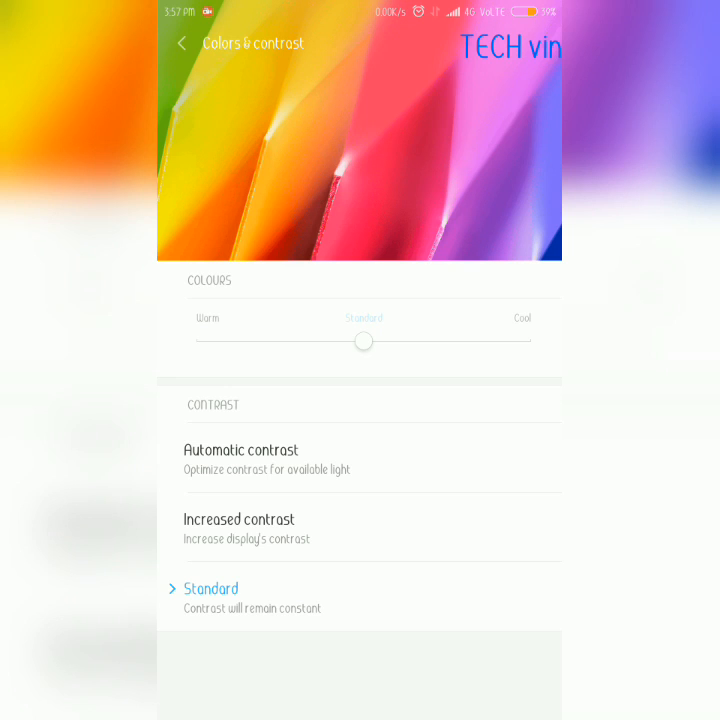
Switch contrast to Automatic and then set it back to Standard.
left_click(313, 455)
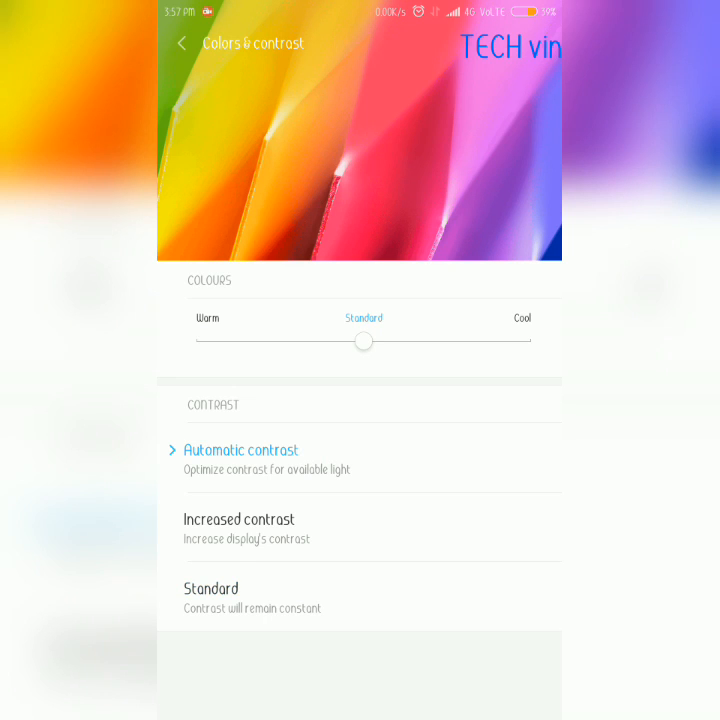
left_click(294, 595)
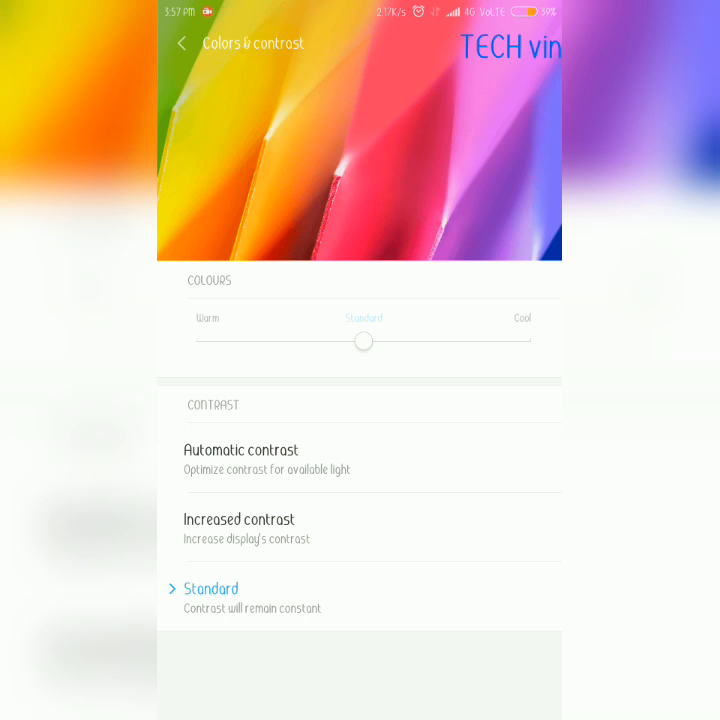
Pull the notification shade fully down to show all quick-setting toggles.
left_click_drag(360, 5, 360, 300)
left_click_drag(423, 394, 423, 600)
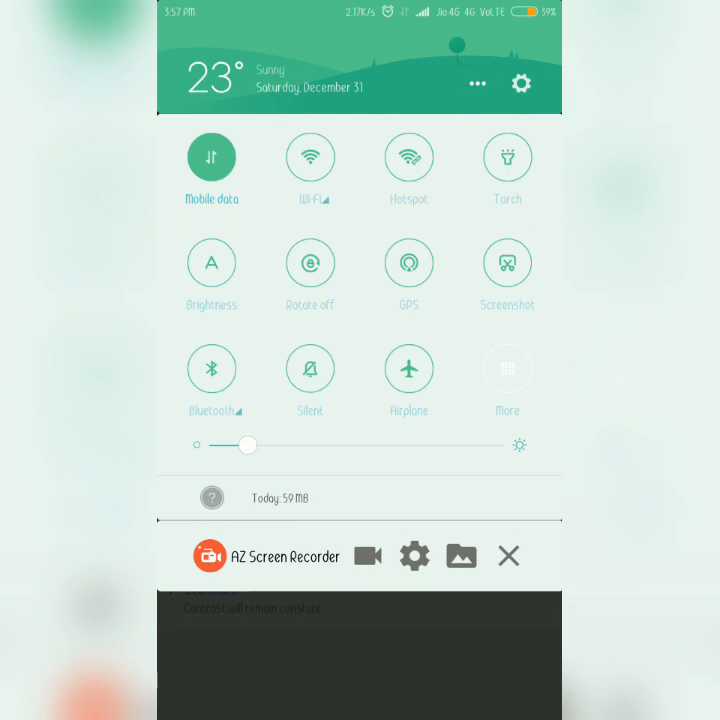
Toggle screen auto-rotation on then off, and toggle automatic brightness.
left_click(310, 262)
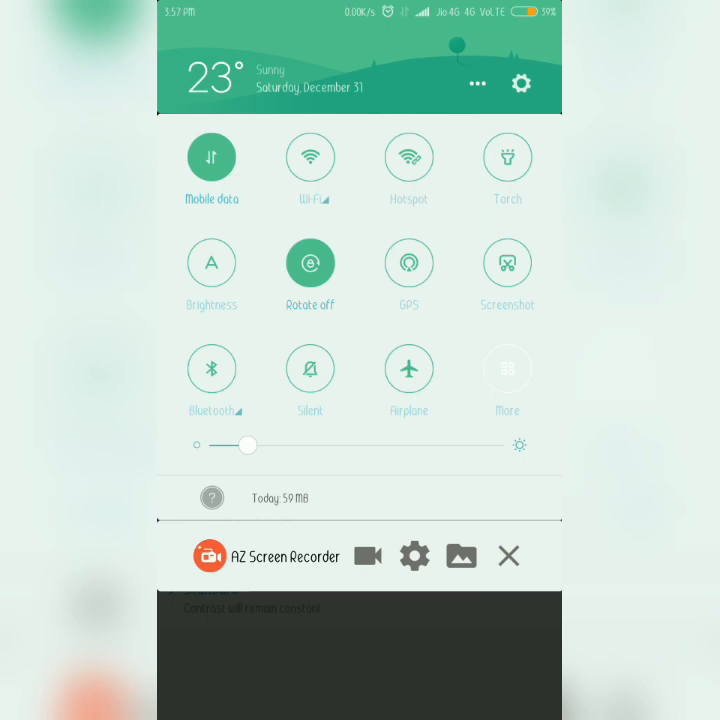
left_click(310, 262)
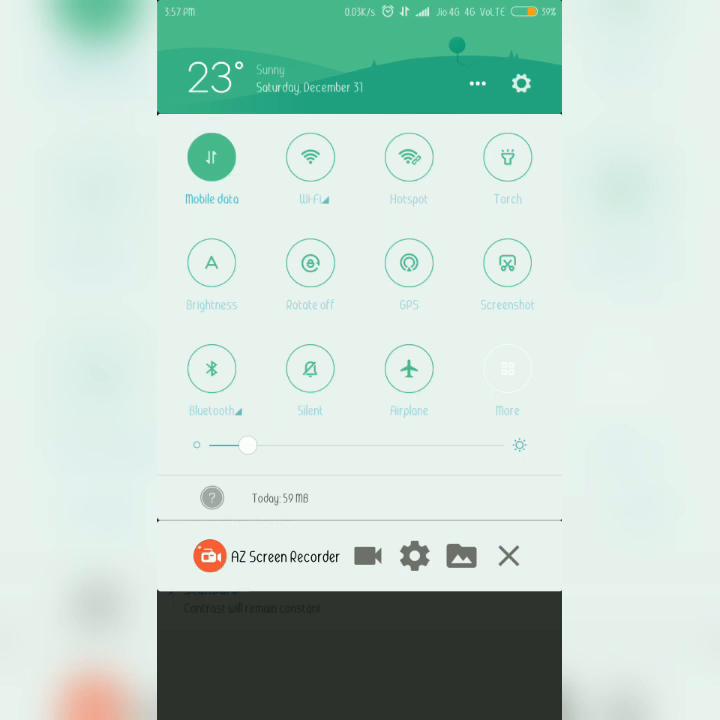
left_click(211, 262)
Dismiss the shade, back out to the main Settings list and open About phone.
left_click_drag(423, 560, 423, 410)
key("Escape")
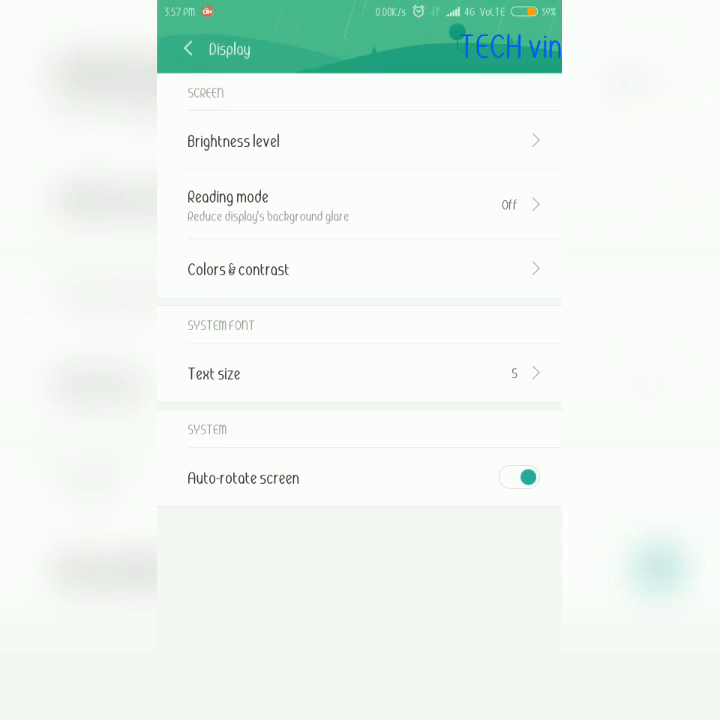
key("Escape")
scroll(432, 642, "down", 10)
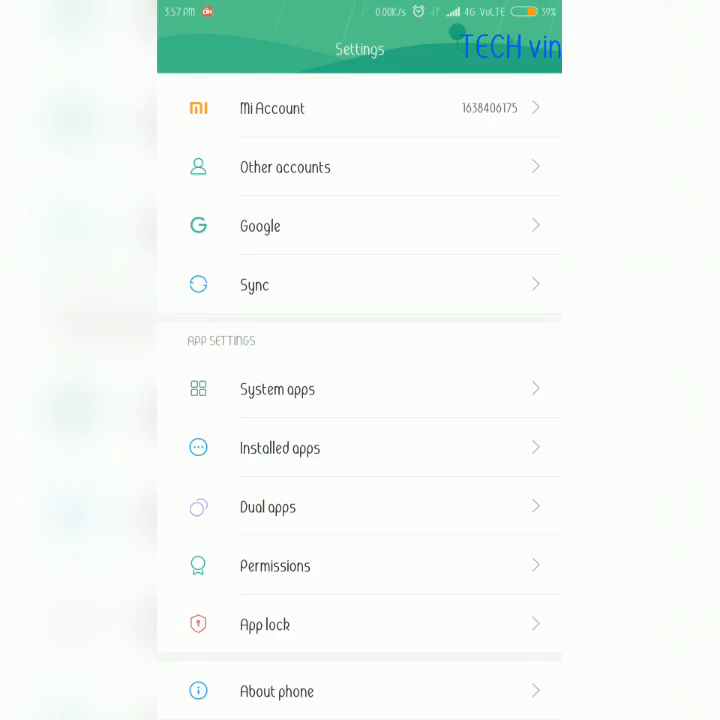
left_click(362, 640)
scroll(360, 400, "down", 5)
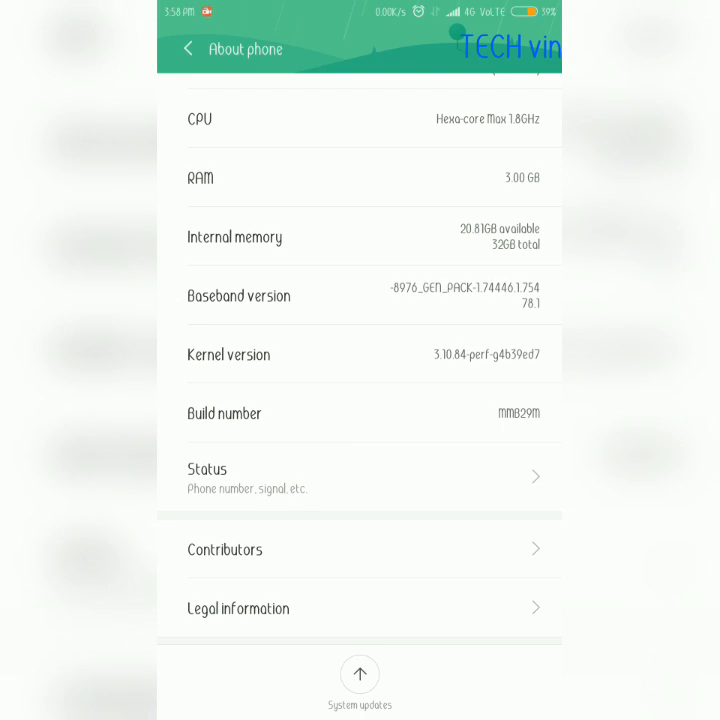
Tap Kernel version repeatedly to unlock the hidden QC test (CIT) menu.
left_click(448, 356)
left_click(448, 356)
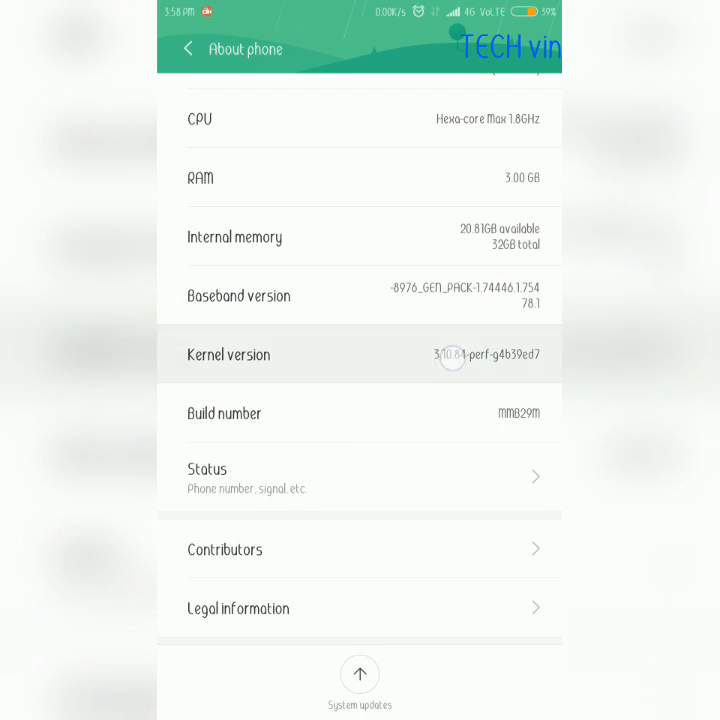
left_click(450, 356)
left_click(452, 356)
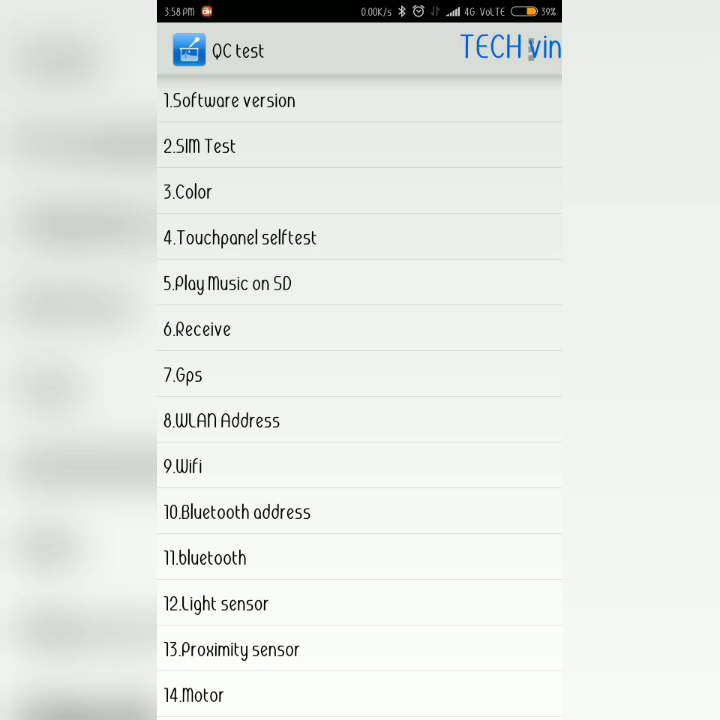
scroll(464, 490, "down", 5)
scroll(394, 545, "down", 5)
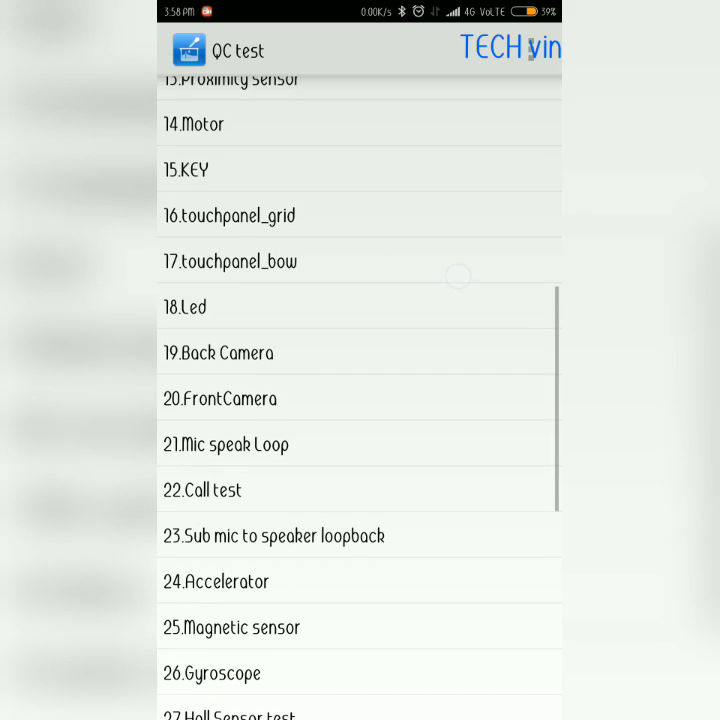
scroll(394, 500, "down", 3)
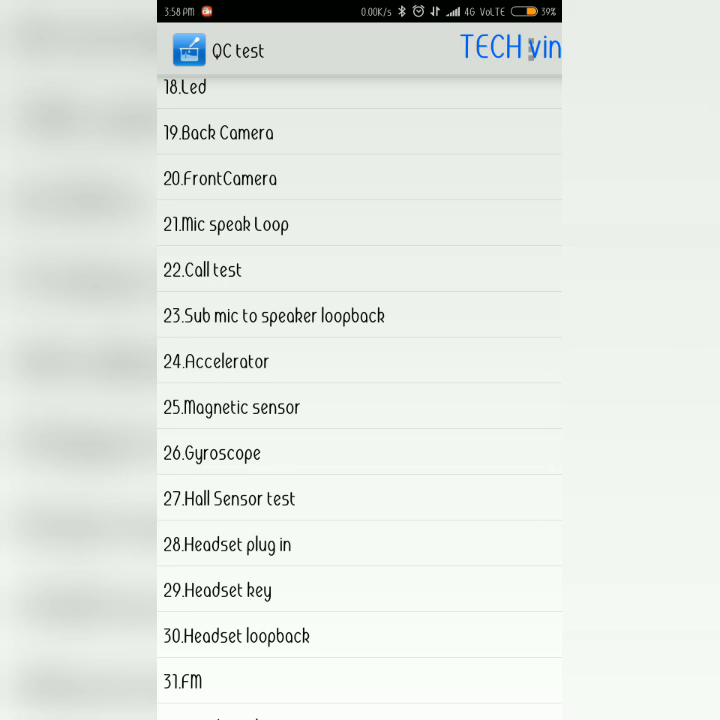
Run the 24.Accelerator test to read X, Y, Z values, then back out of the QC menu.
left_click(216, 361)
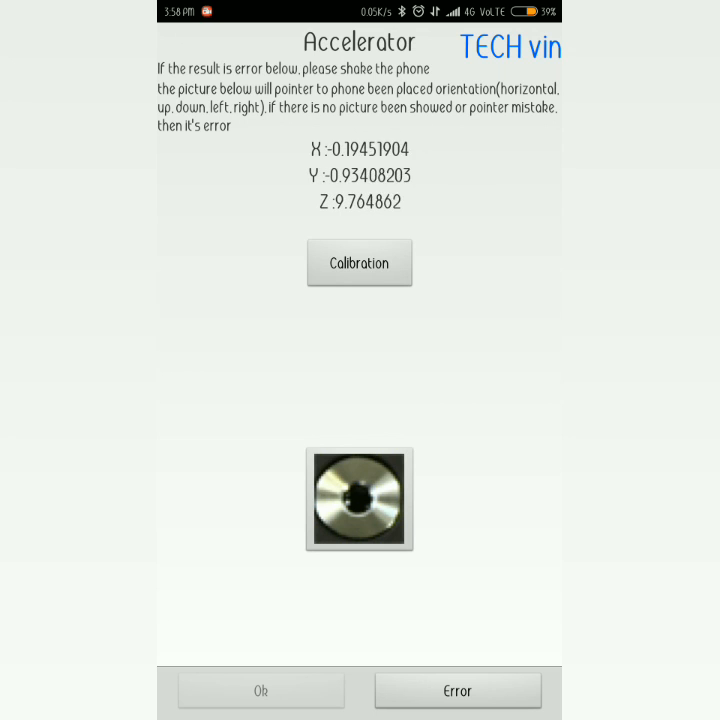
key("Escape")
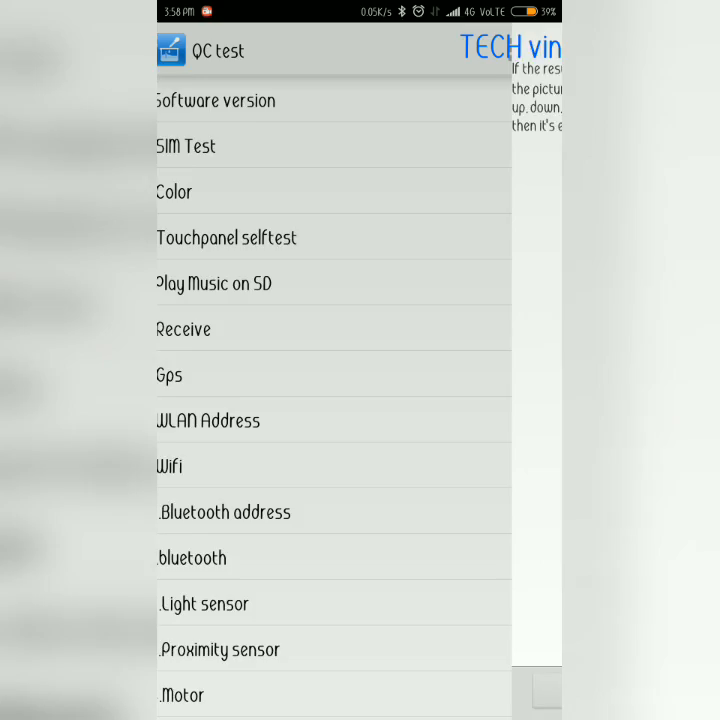
key("Escape")
Confirm exiting the test menu and return to the first home page with the clock.
left_click(447, 444)
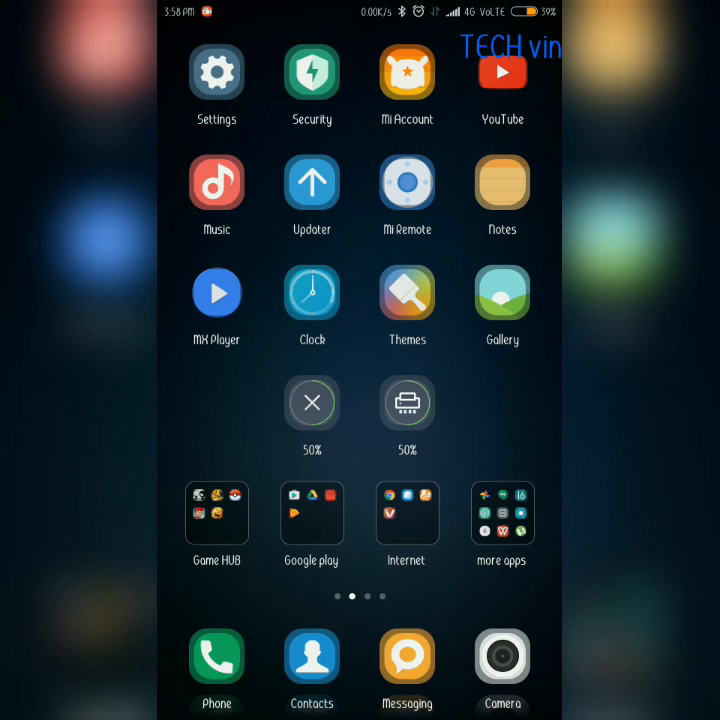
key("Home")
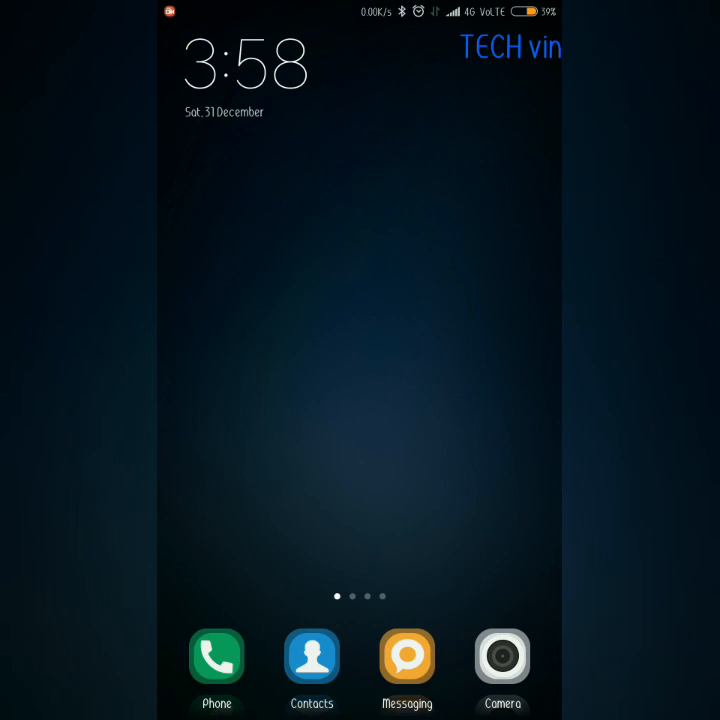